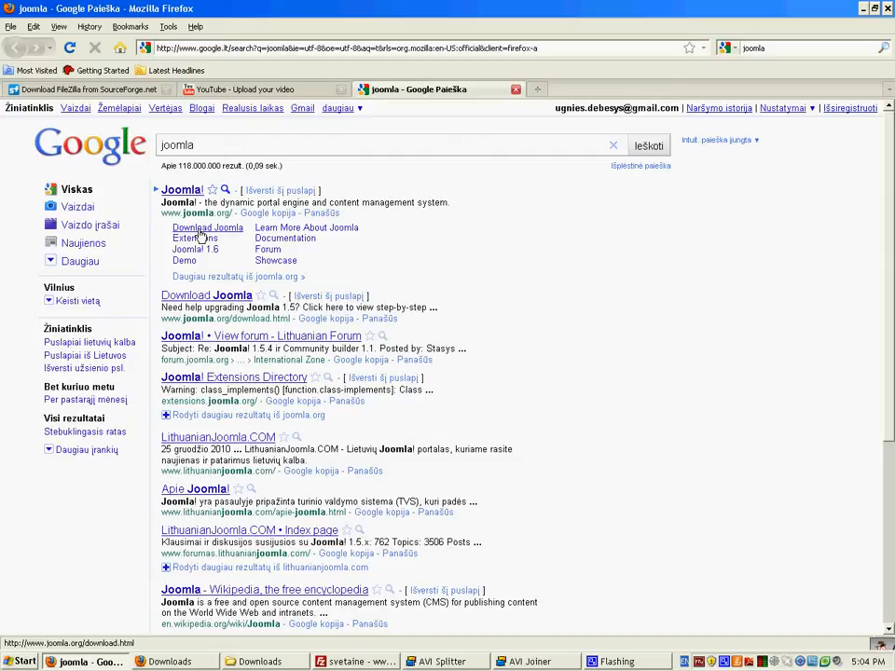
Step: Download the Joomla 1.5.22 Full Package ZIP from Joomla.org and watch its progress in Downloads
{"action": "left_click", "coordinate": [200, 232]}
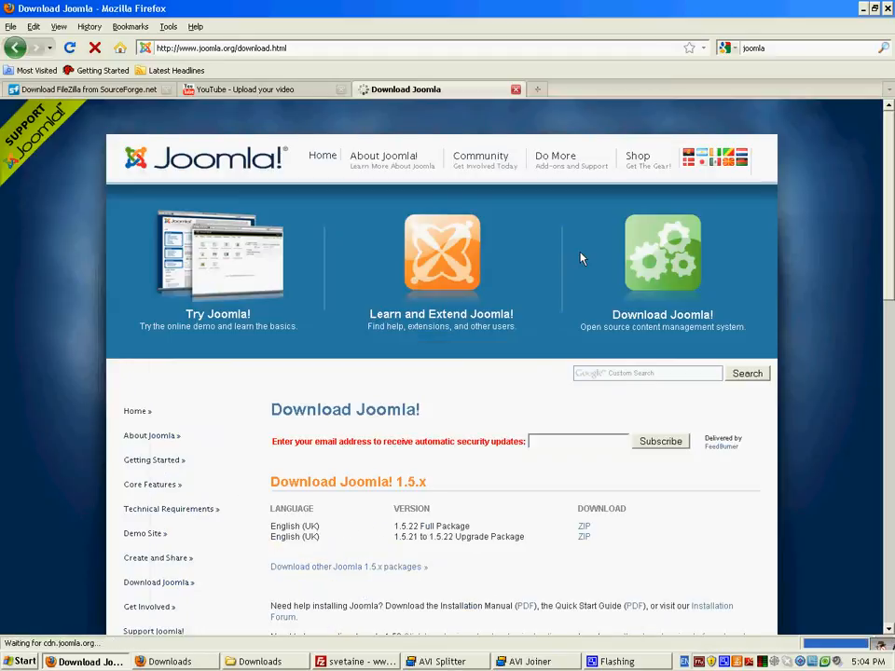
{"action": "scroll", "coordinate": [476, 473], "scroll_direction": "down", "scroll_amount": 3}
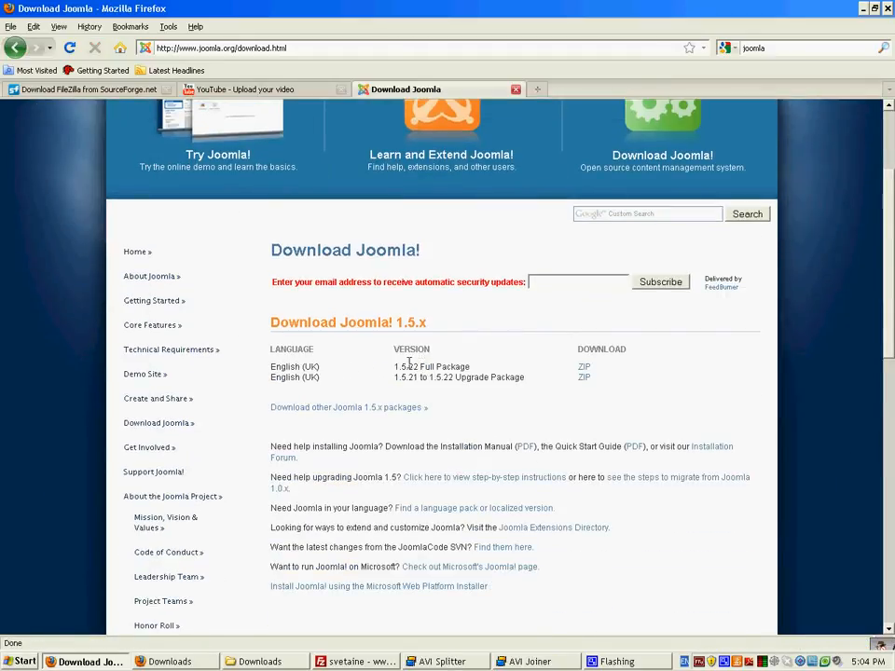
{"action": "left_click_drag", "start_coordinate": [394, 371], "coordinate": [424, 367]}
{"action": "left_click", "coordinate": [641, 338]}
{"action": "left_click", "coordinate": [585, 370]}
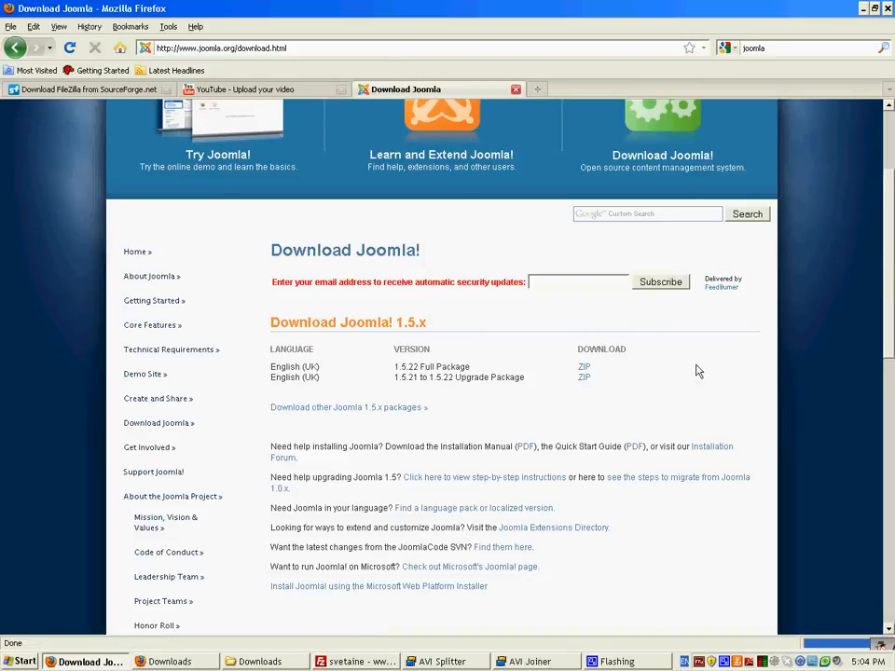
{"action": "left_click", "coordinate": [509, 471]}
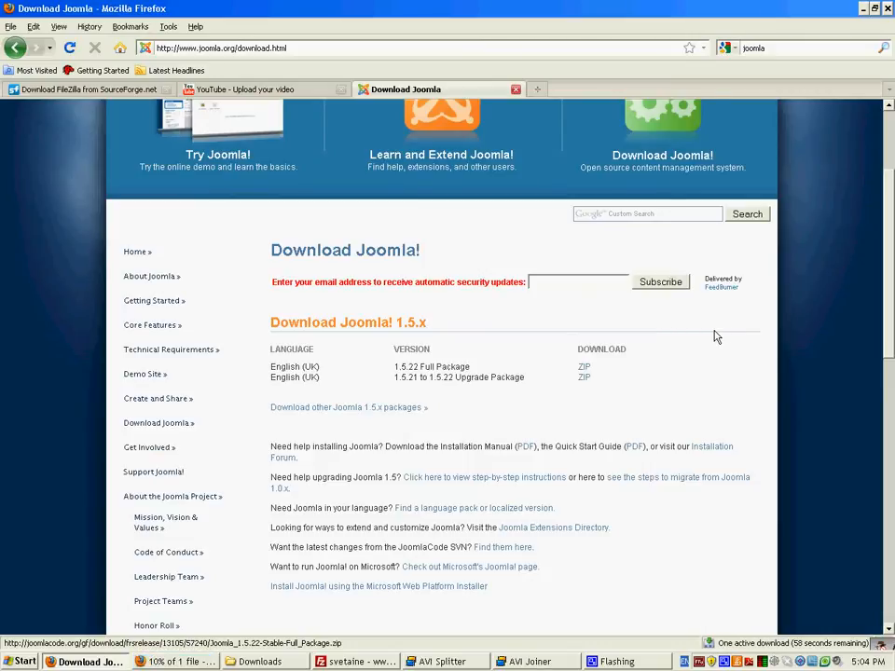
{"action": "left_click", "coordinate": [200, 663]}
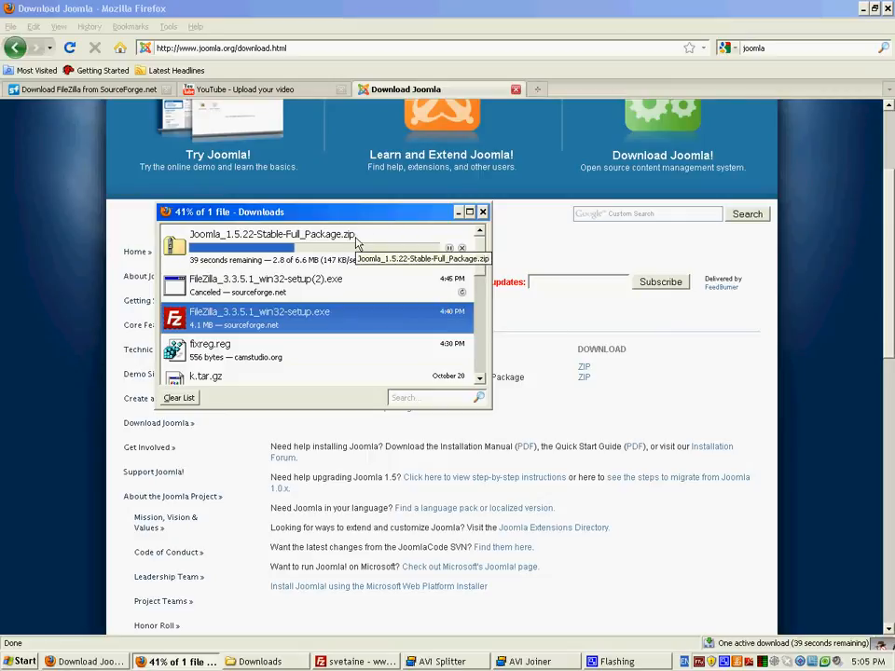
Step: Open the folder containing the finished Joomla_1.5.22-Stable-Full_Package.zip download
{"action": "left_click_drag", "start_coordinate": [386, 217], "coordinate": [472, 220]}
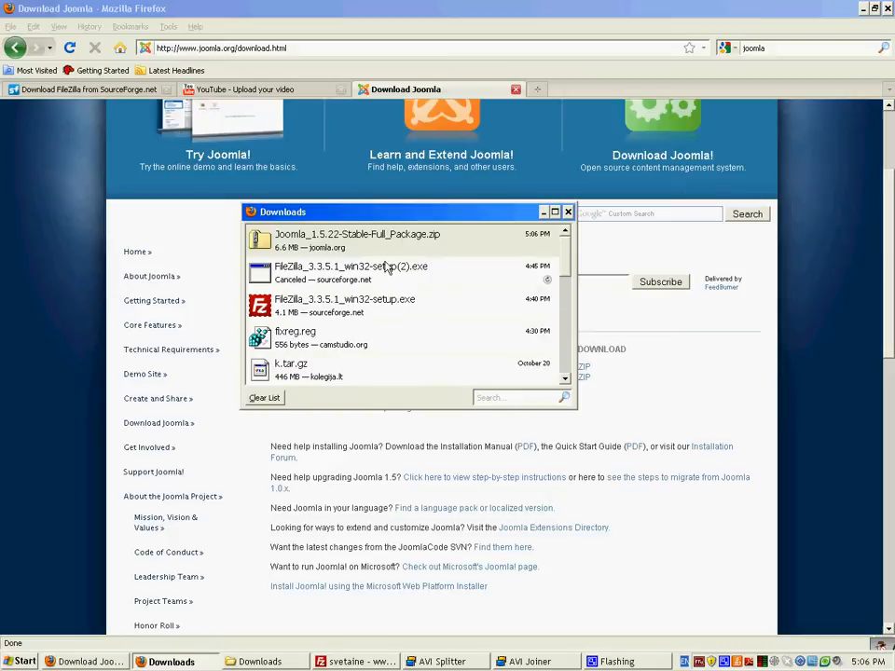
{"action": "right_click", "coordinate": [370, 239]}
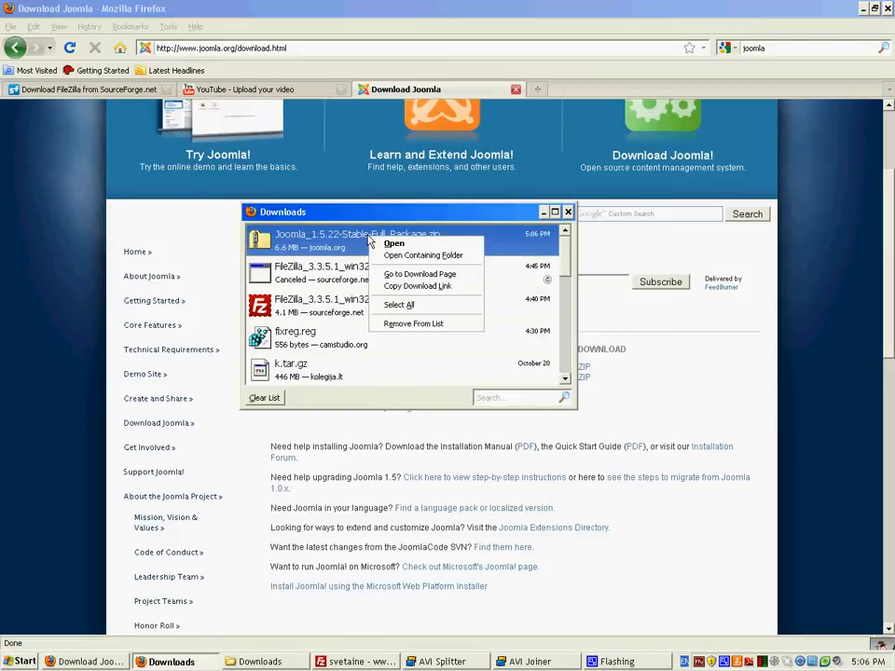
{"action": "left_click", "coordinate": [432, 264]}
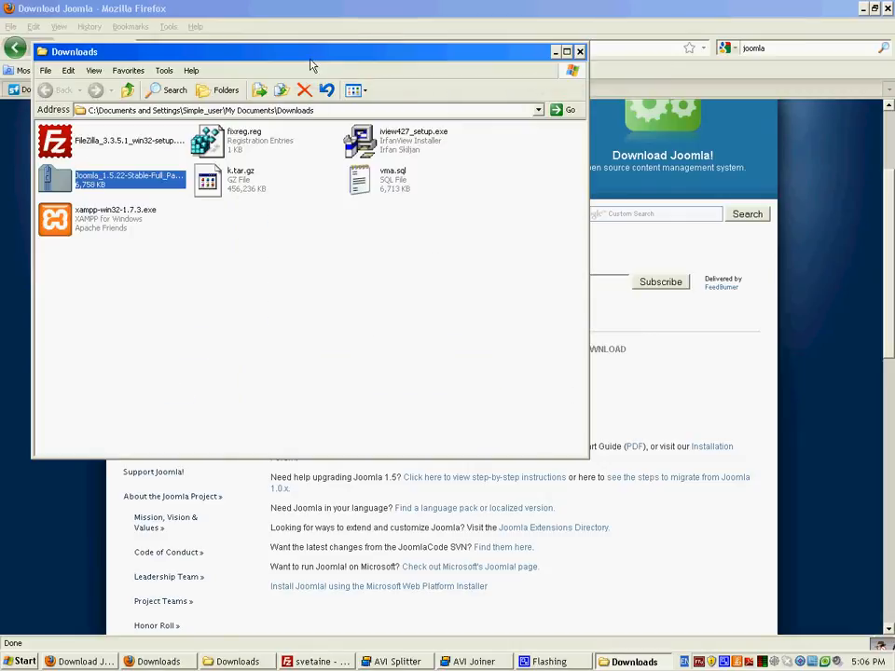
Step: Maximize the Downloads folder window and bring up the context menu for the Joomla zip
{"action": "double_click", "coordinate": [317, 55]}
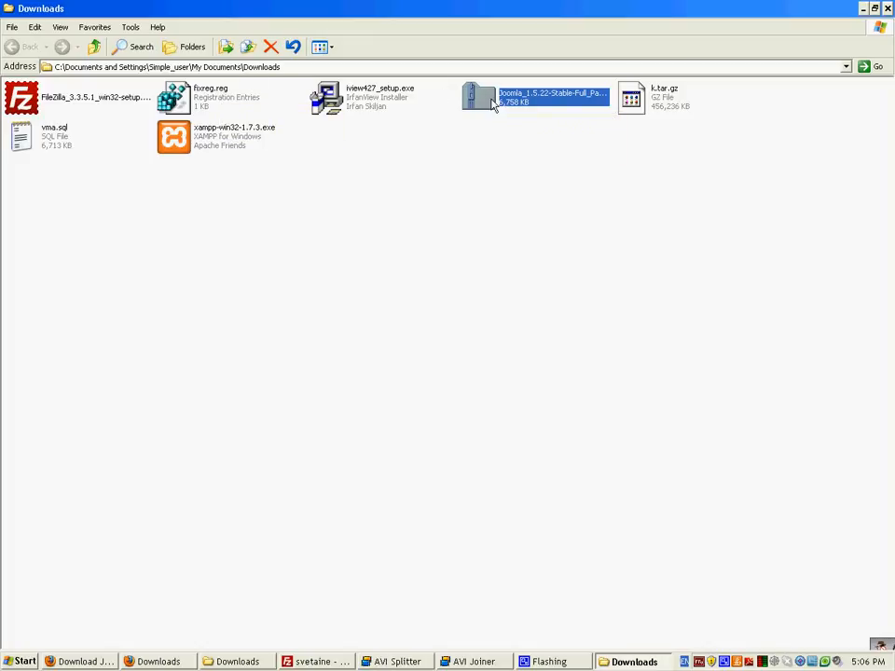
{"action": "left_click", "coordinate": [445, 162]}
{"action": "left_click", "coordinate": [497, 101]}
{"action": "right_click", "coordinate": [482, 98]}
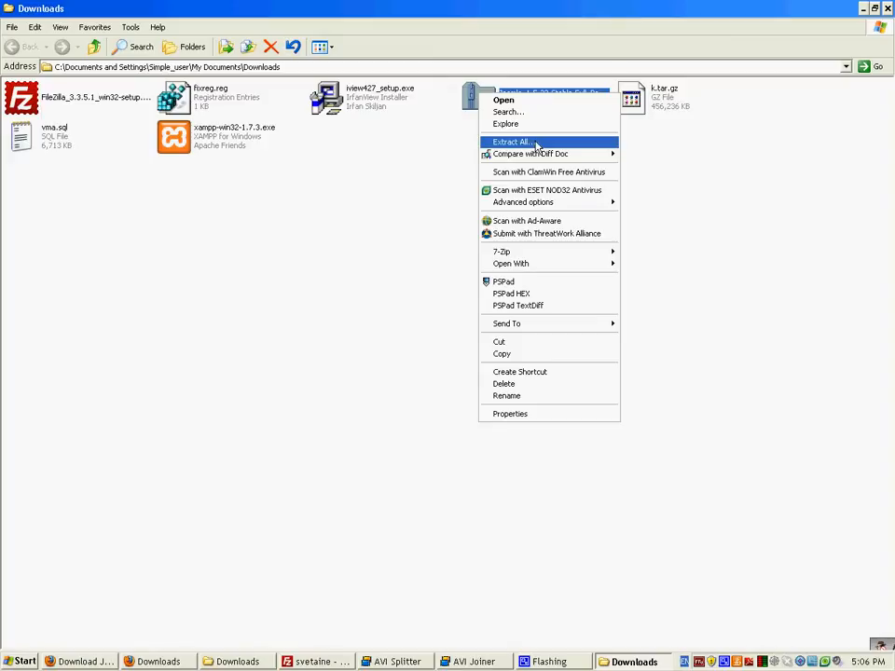
Step: Extract the Joomla zip into a Joomla_1.5.22-Stable-Full_Package folder and show the extracted files
{"action": "left_click", "coordinate": [453, 136]}
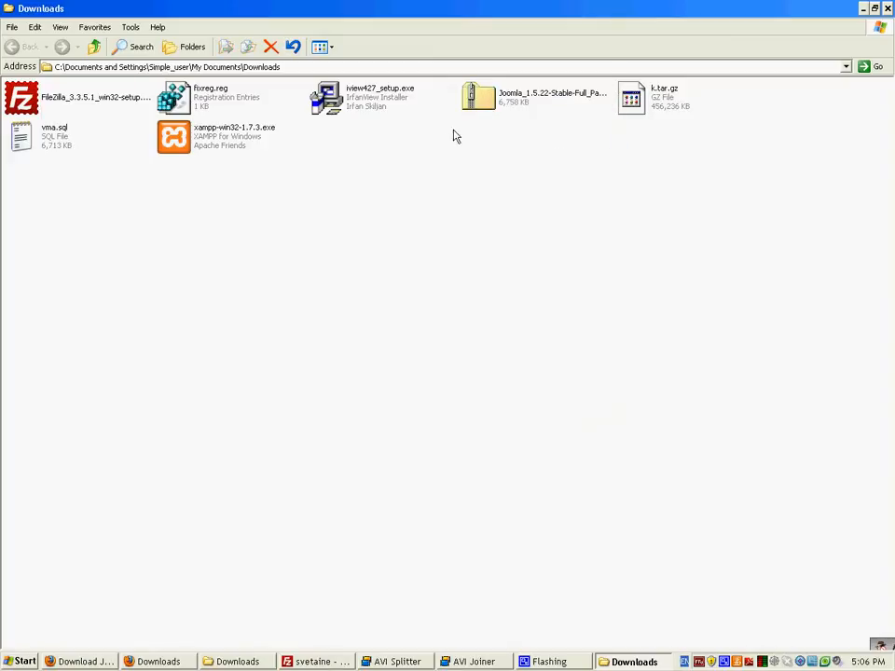
{"action": "right_click", "coordinate": [515, 101]}
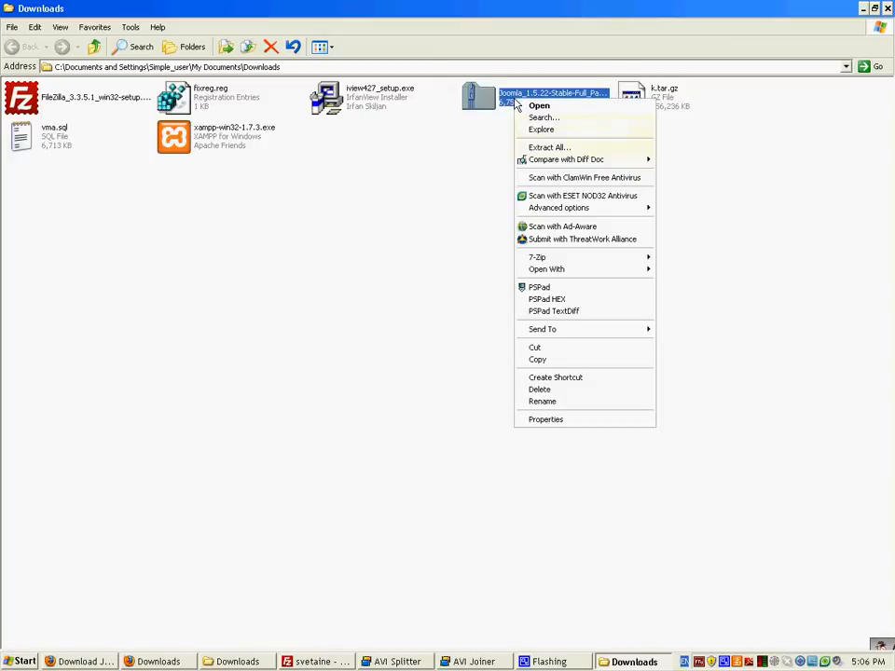
{"action": "left_click", "coordinate": [571, 149]}
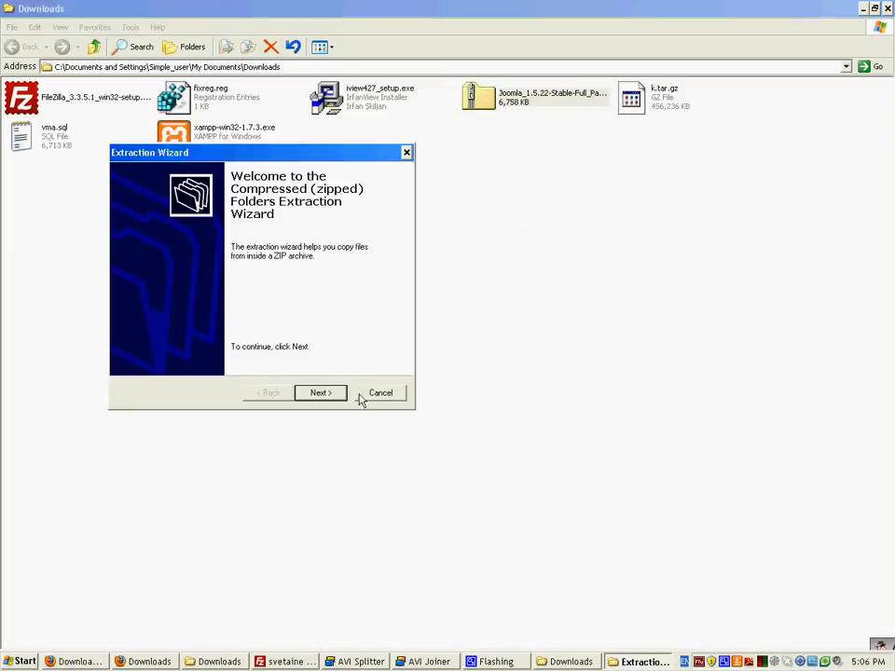
{"action": "left_click", "coordinate": [320, 393]}
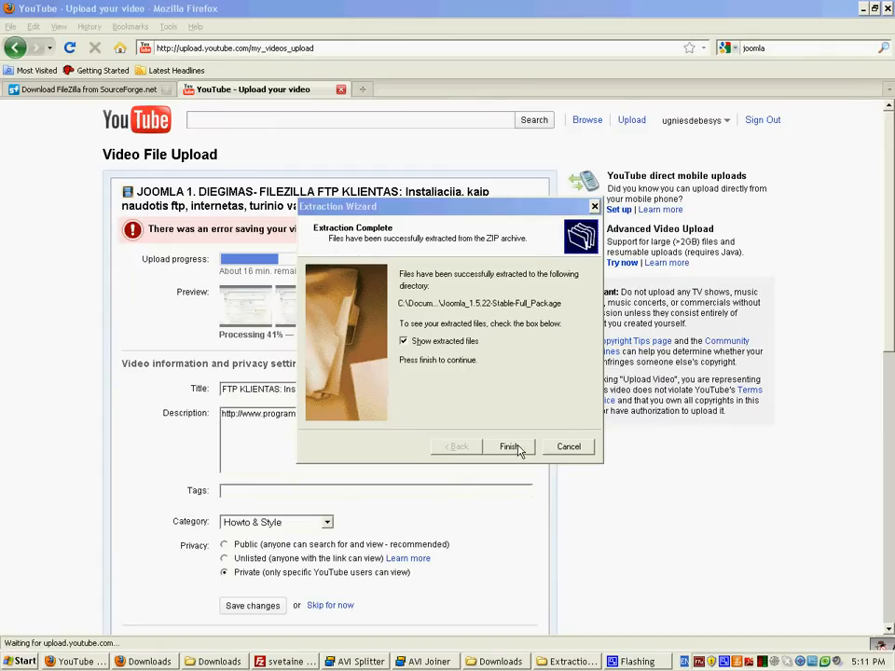
{"action": "left_click", "coordinate": [509, 446]}
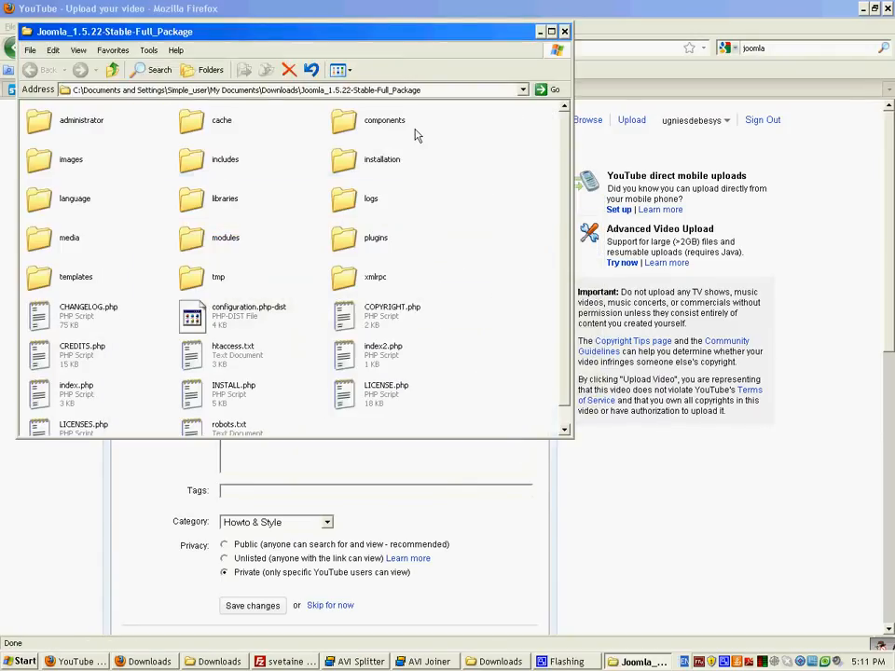
Step: Reopen the Joomla_1.5.22-Stable-Full_Package folder from Downloads, look over its files, then switch to FileZilla
{"action": "left_click", "coordinate": [112, 69]}
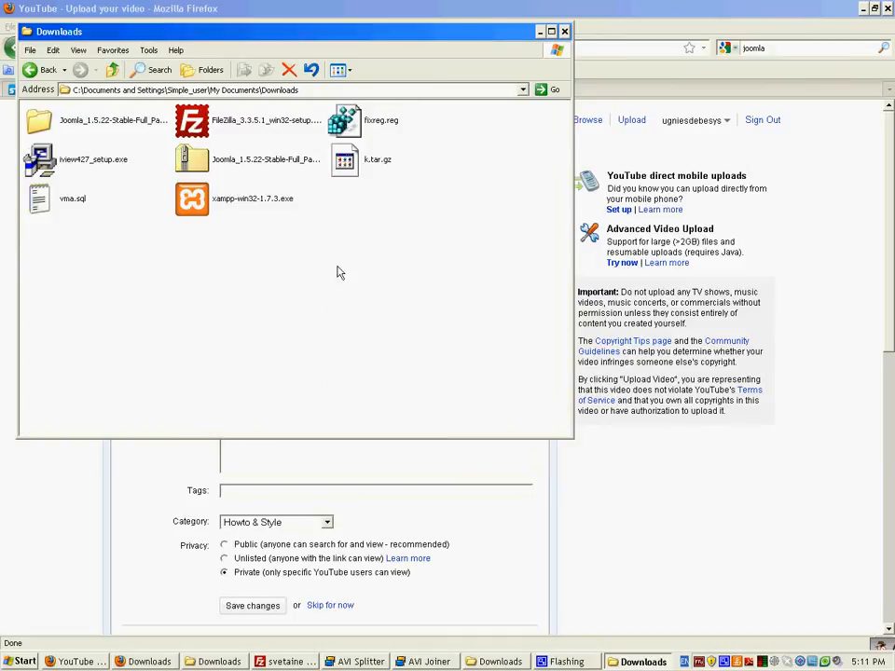
{"action": "left_click", "coordinate": [53, 125]}
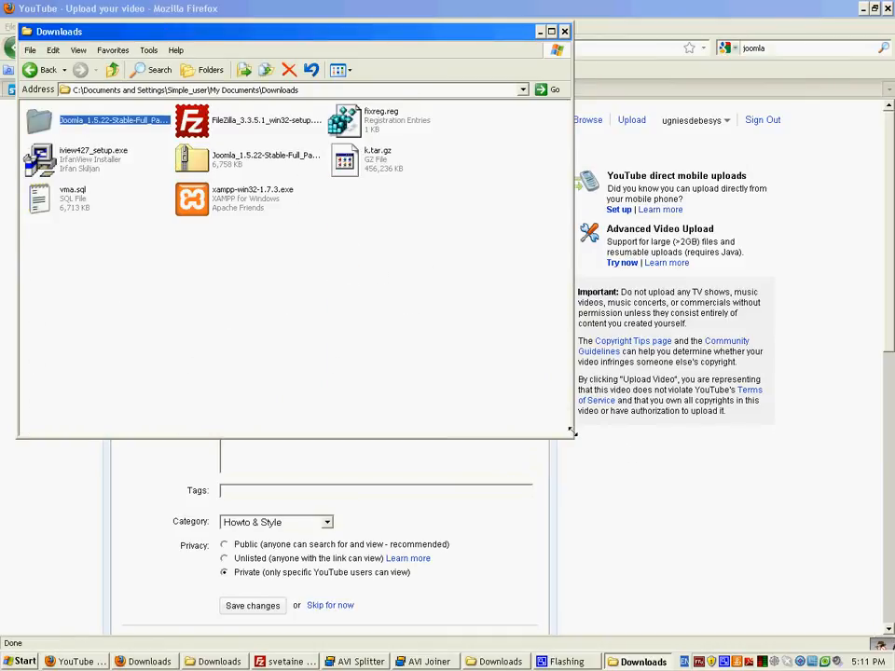
{"action": "left_click_drag", "start_coordinate": [571, 436], "coordinate": [761, 472]}
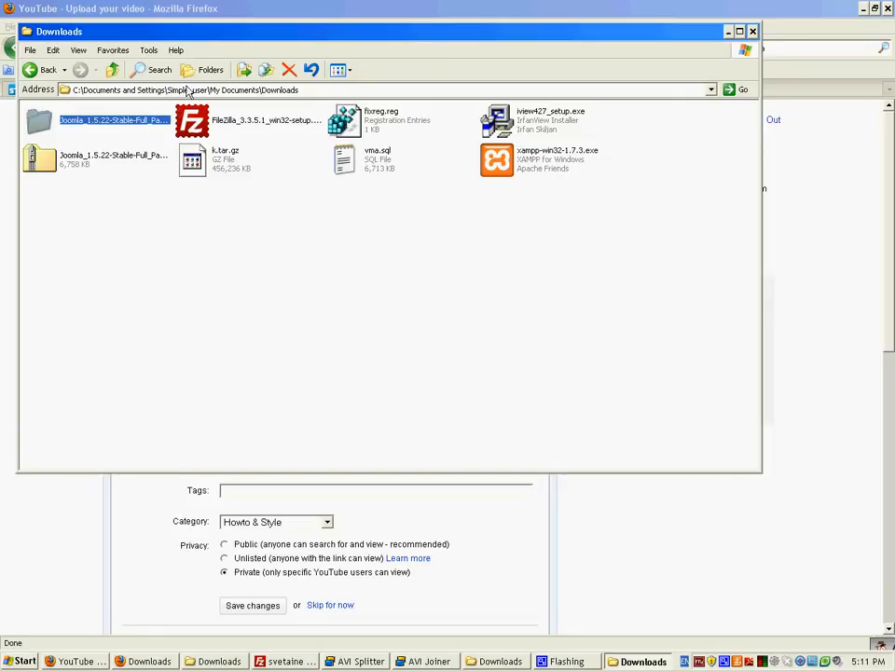
{"action": "double_click", "coordinate": [43, 122]}
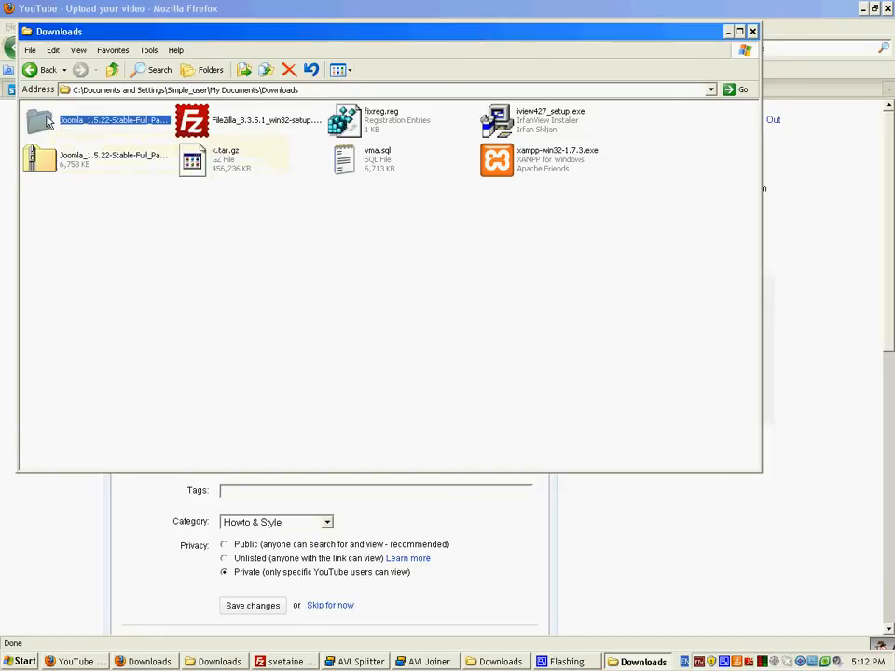
{"action": "left_click_drag", "start_coordinate": [641, 396], "coordinate": [39, 106]}
{"action": "left_click", "coordinate": [460, 385]}
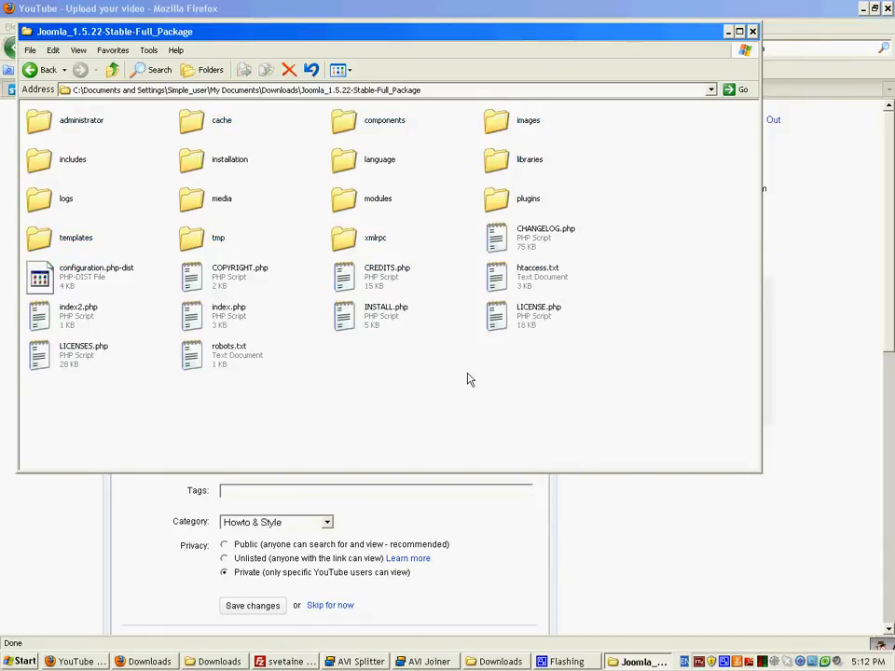
{"action": "left_click", "coordinate": [293, 663]}
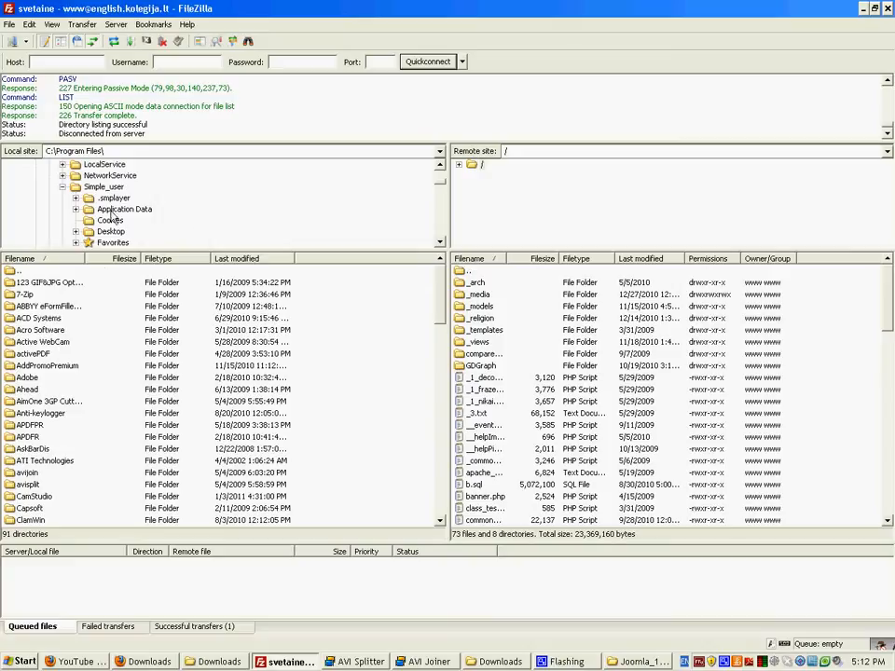
Step: Upload all local Joomla_1.5.22-Stable-Full_Package files to the server, then load test1.programva.com in Firefox
{"action": "scroll", "coordinate": [115, 218], "scroll_direction": "down", "scroll_amount": 2}
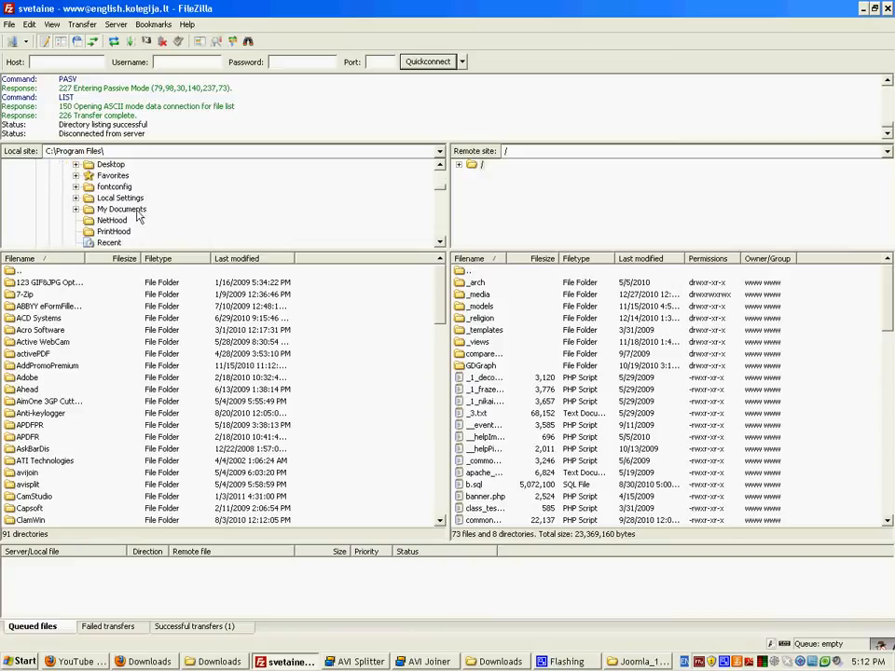
{"action": "left_click", "coordinate": [119, 210]}
{"action": "left_click", "coordinate": [128, 221]}
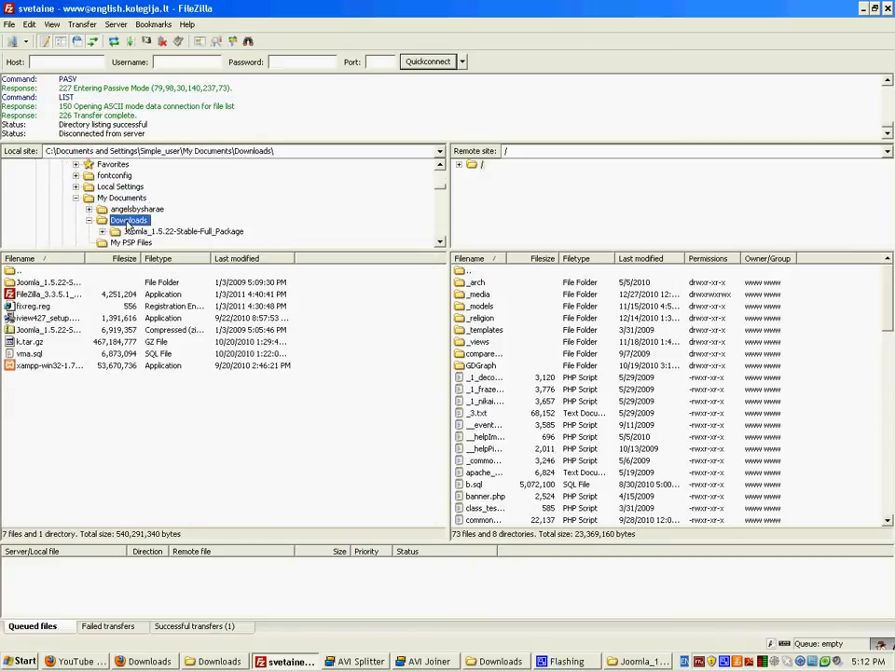
{"action": "double_click", "coordinate": [28, 283]}
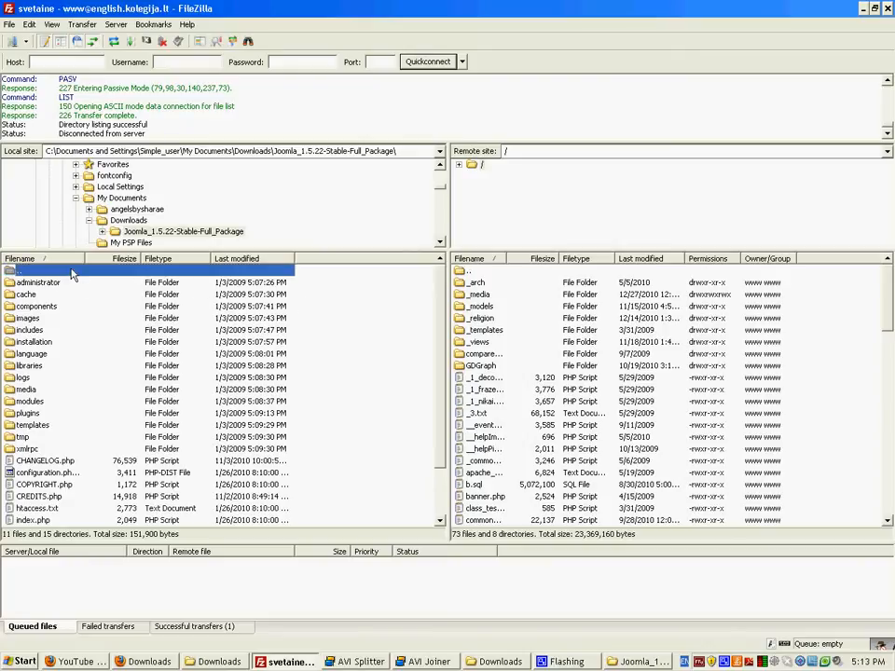
{"action": "left_click_drag", "start_coordinate": [355, 288], "coordinate": [4, 555]}
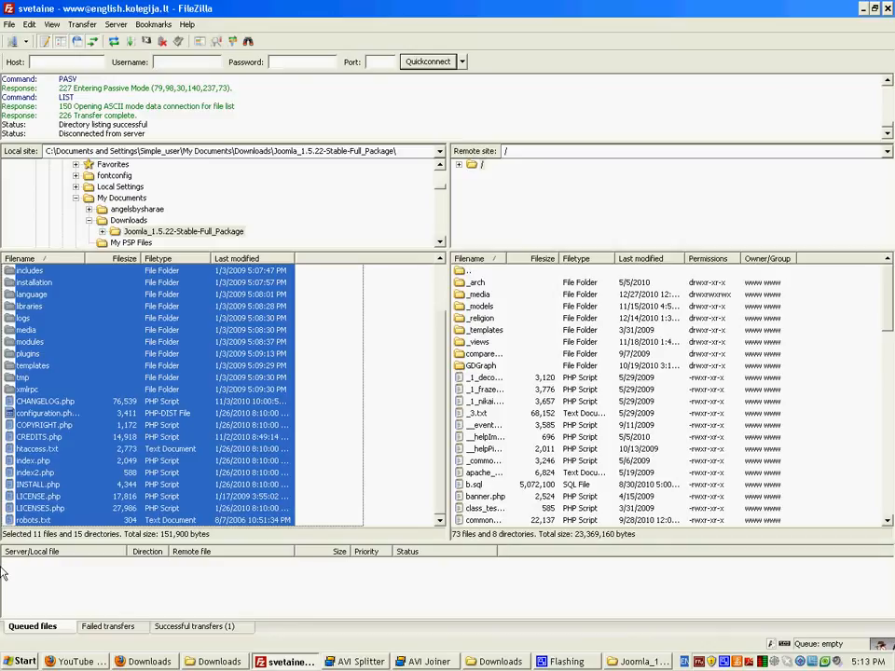
{"action": "left_click_drag", "start_coordinate": [29, 359], "coordinate": [268, 389]}
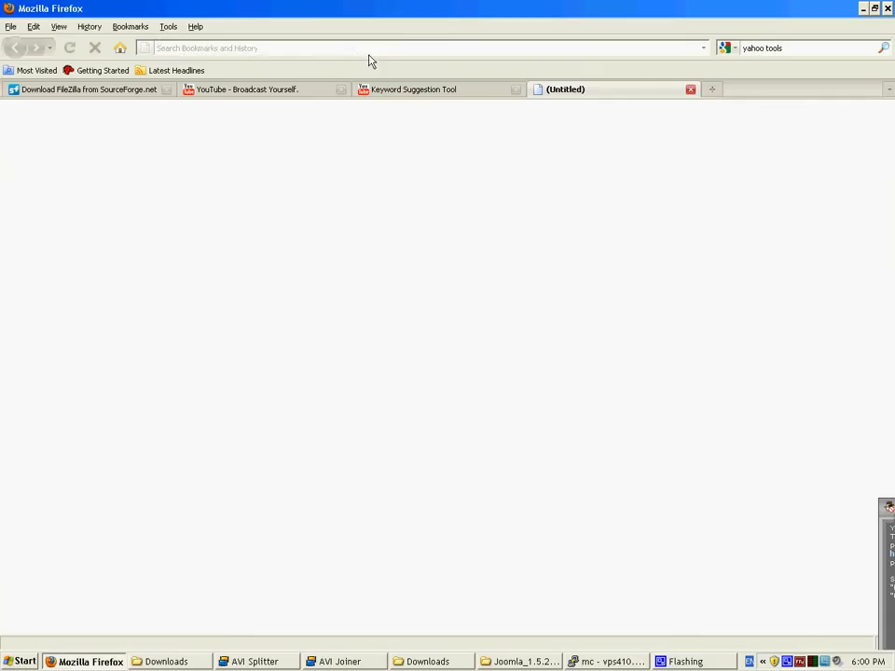
{"action": "type", "text": "http://test1.programva.com"}
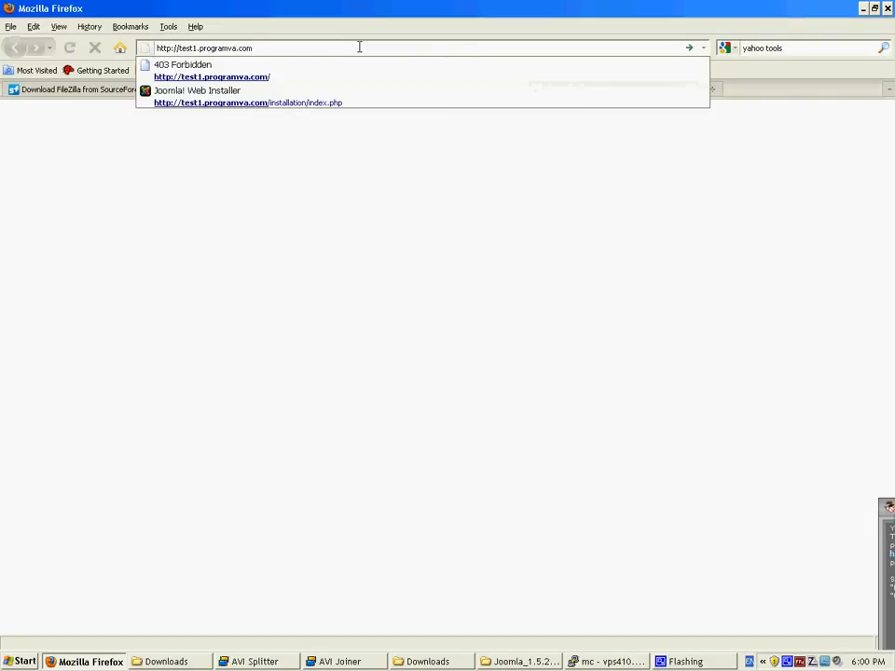
{"action": "key", "text": "Return"}
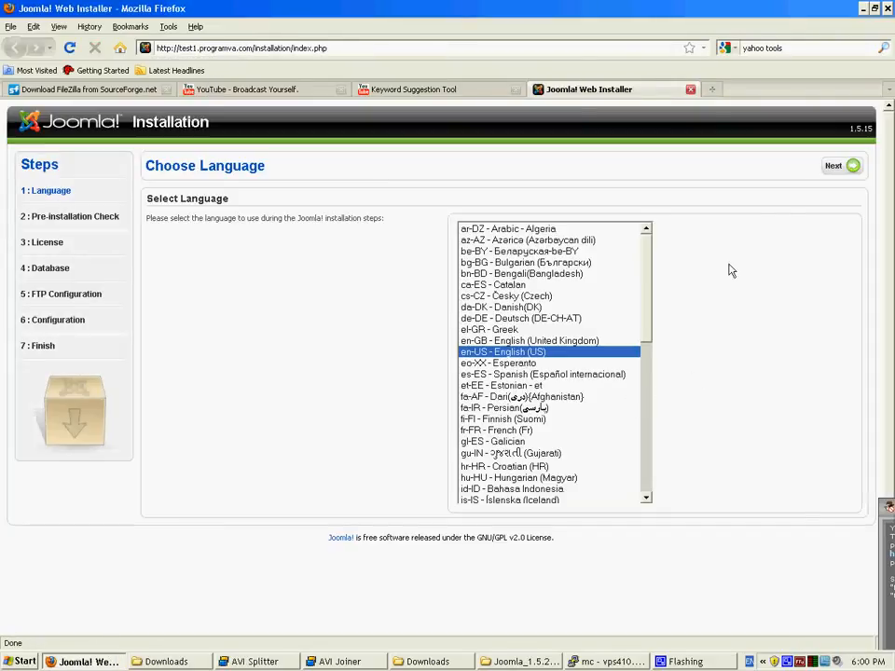
Step: Keep English (US) and advance through Pre-installation Check and License to Database Configuration
{"action": "left_click", "coordinate": [842, 169]}
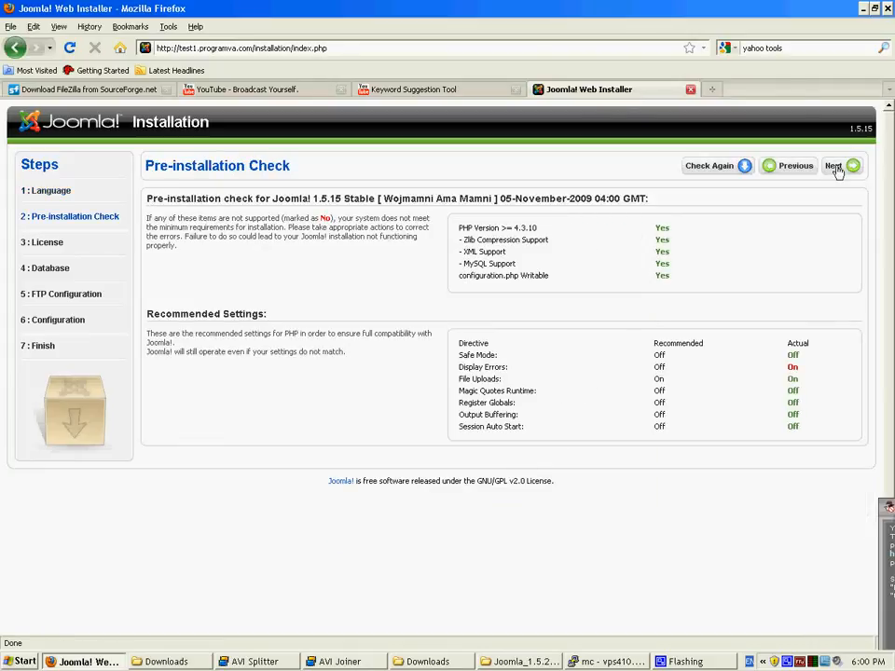
{"action": "left_click", "coordinate": [835, 167]}
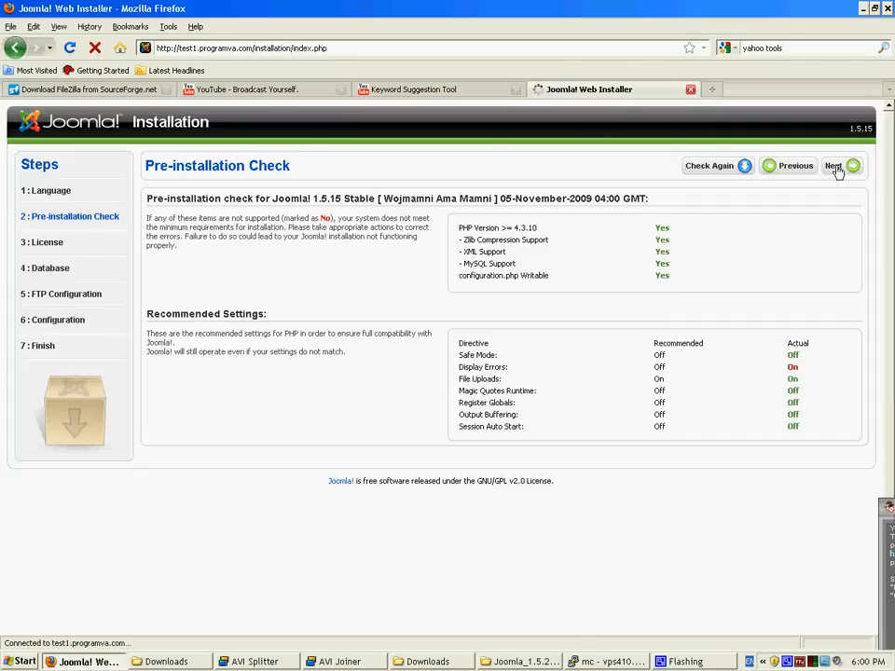
{"action": "left_click", "coordinate": [837, 168]}
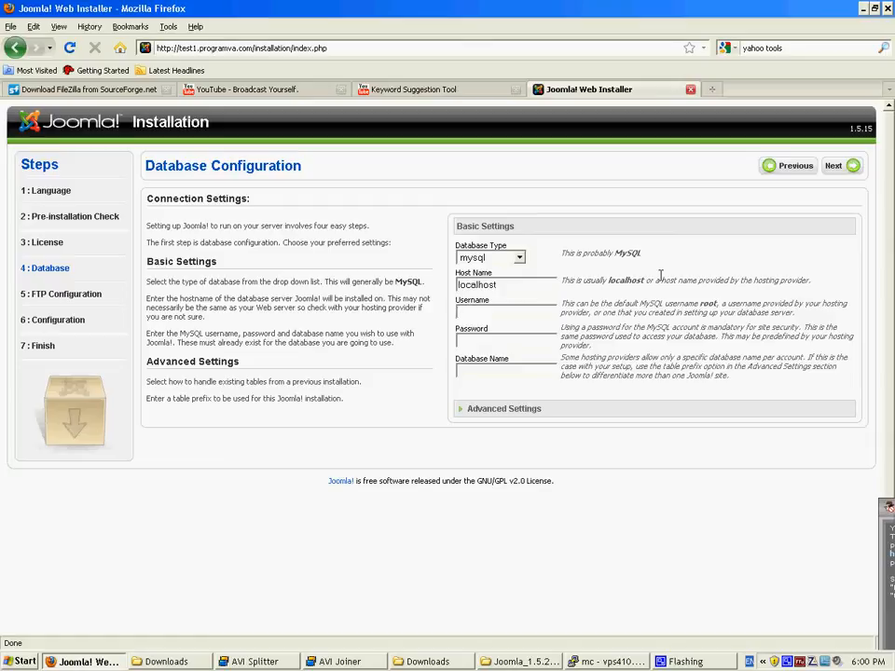
Step: Enter the MySQL username and password, then continue to the FTP Configuration step
{"action": "type", "text": "t1"}
{"action": "key", "text": "Tab"}
{"action": "left_click", "coordinate": [836, 167]}
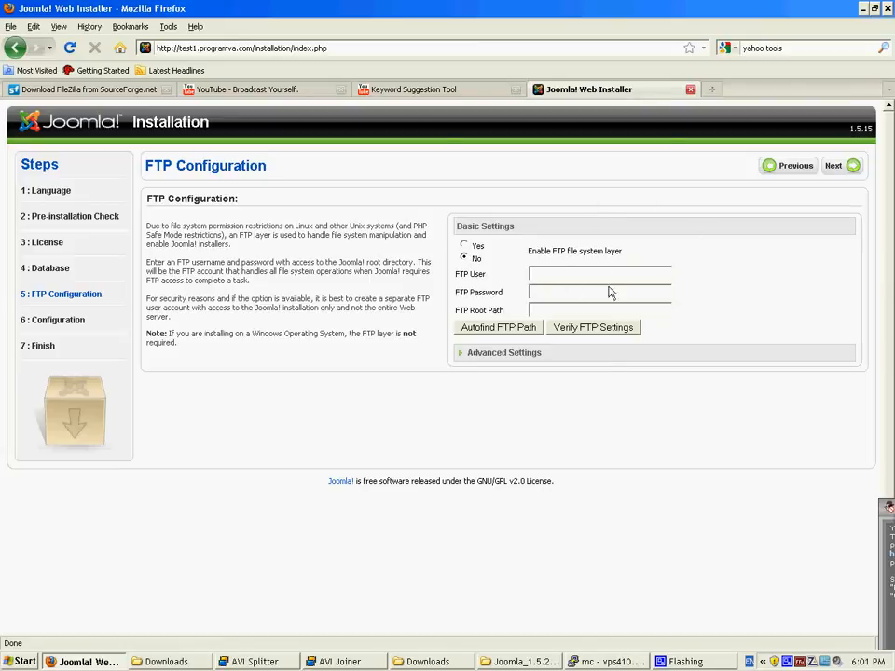
Step: Skip FTP setup and enter site name 'Mano svetaine', the admin e-mail and admin password
{"action": "left_click", "coordinate": [830, 167]}
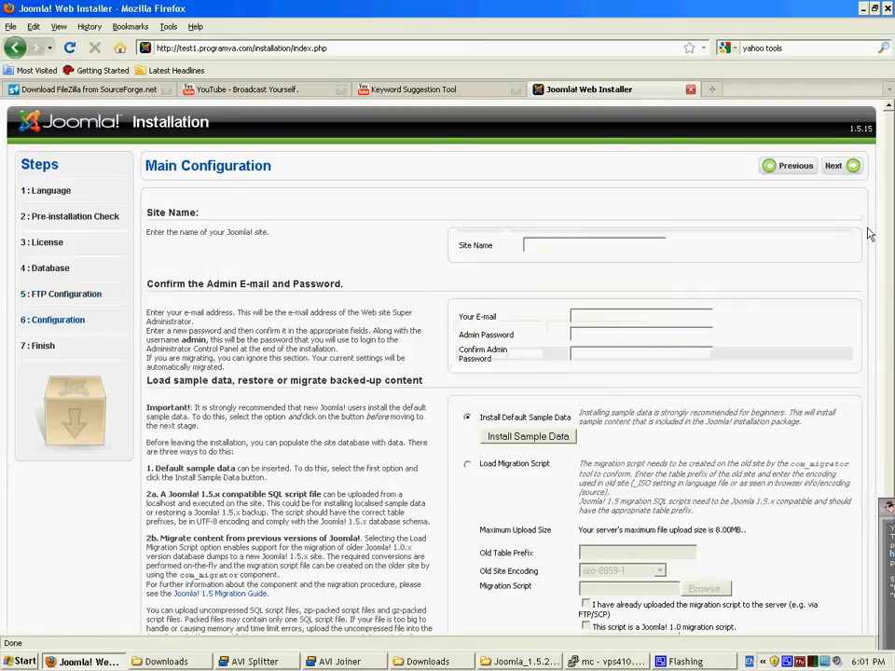
{"action": "left_click", "coordinate": [564, 245]}
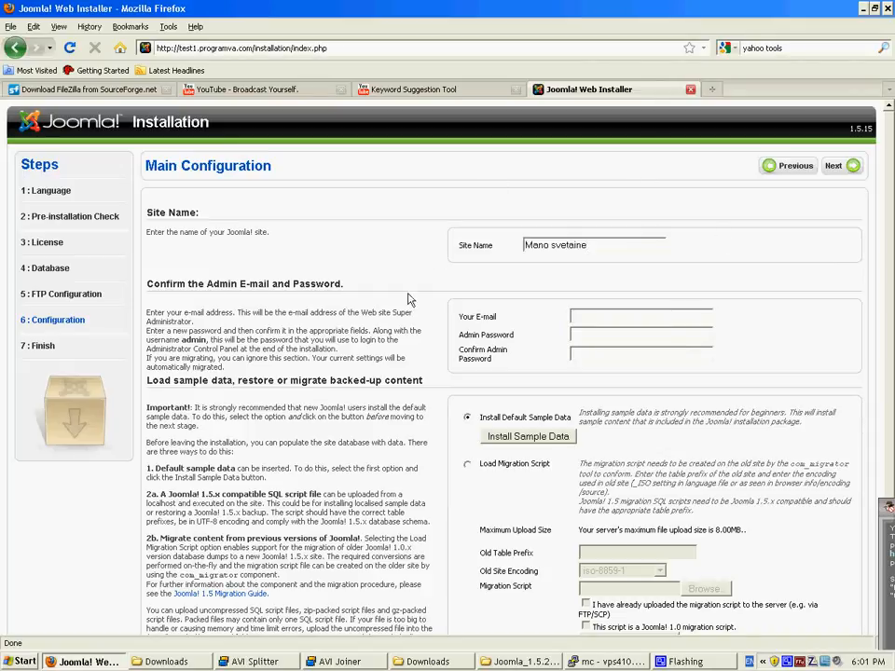
{"action": "left_click", "coordinate": [626, 315]}
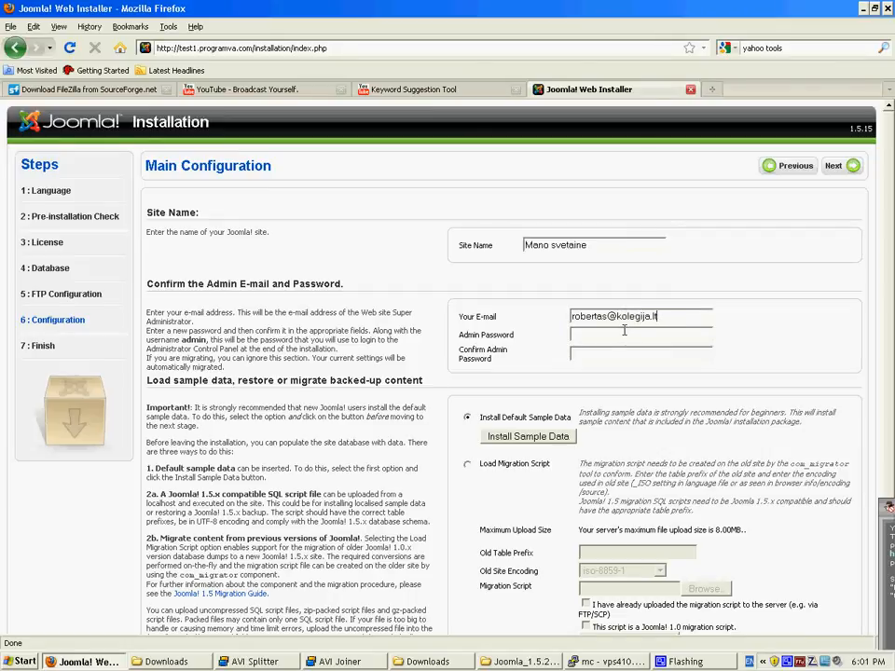
{"action": "left_click", "coordinate": [624, 332]}
{"action": "type", "text": "**************"}
Step: Finish the Joomla installation without sample data, review the Finish page, and show the desktop
{"action": "left_click", "coordinate": [837, 166]}
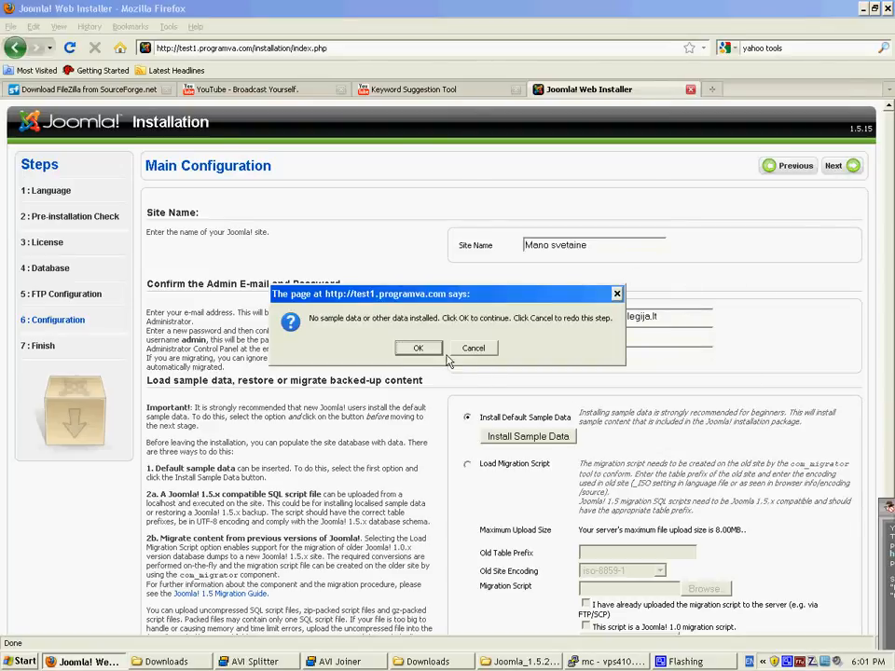
{"action": "left_click", "coordinate": [419, 348]}
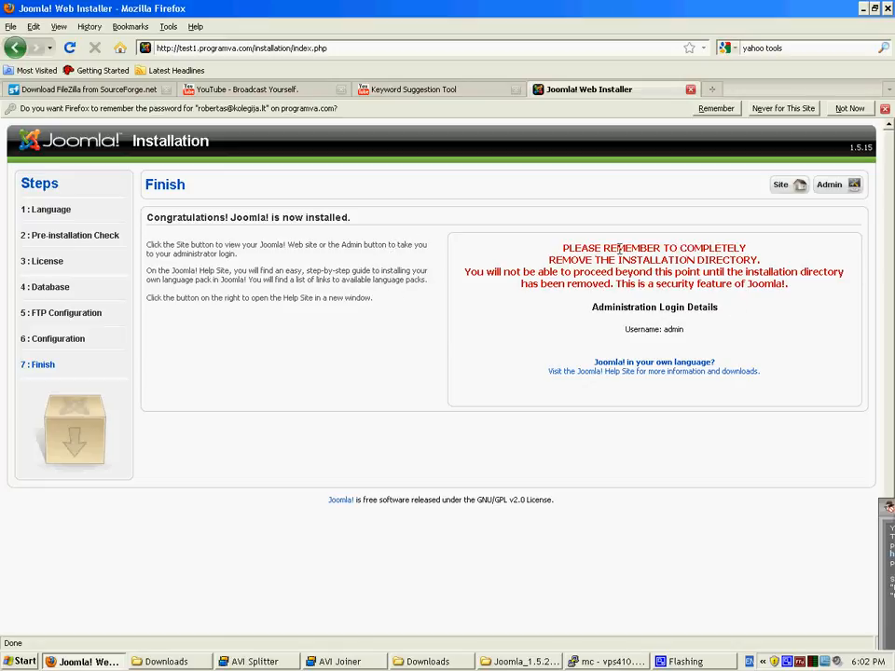
{"action": "left_click_drag", "start_coordinate": [563, 248], "coordinate": [757, 259]}
{"action": "left_click", "coordinate": [759, 249]}
{"action": "key", "text": "super+d"}
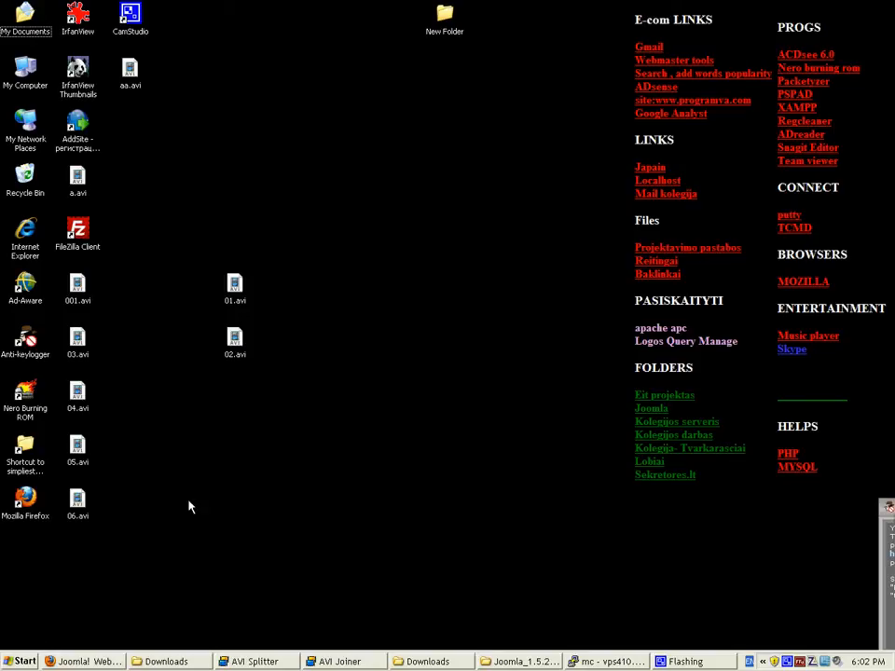
Step: Launch FileZilla FTP Client from the Start menu programs list
{"action": "key", "text": "super"}
{"action": "mouse_move", "coordinate": [134, 491]}
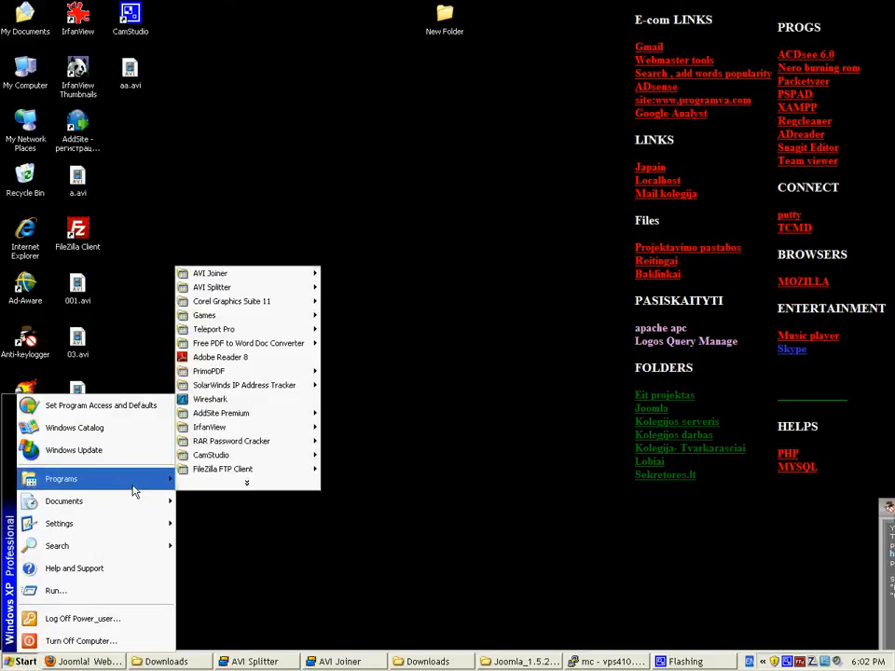
{"action": "mouse_move", "coordinate": [280, 470]}
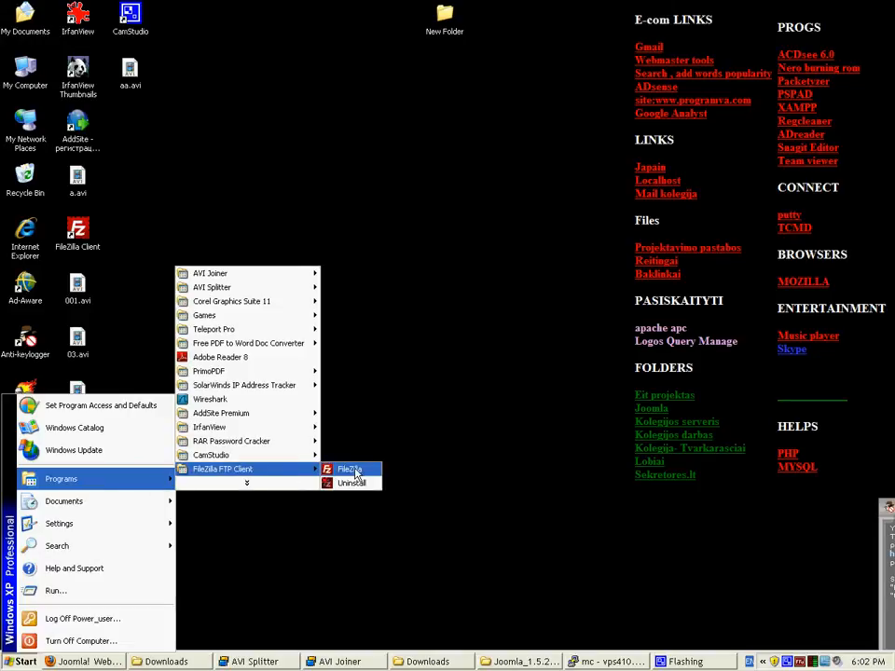
{"action": "left_click", "coordinate": [353, 471]}
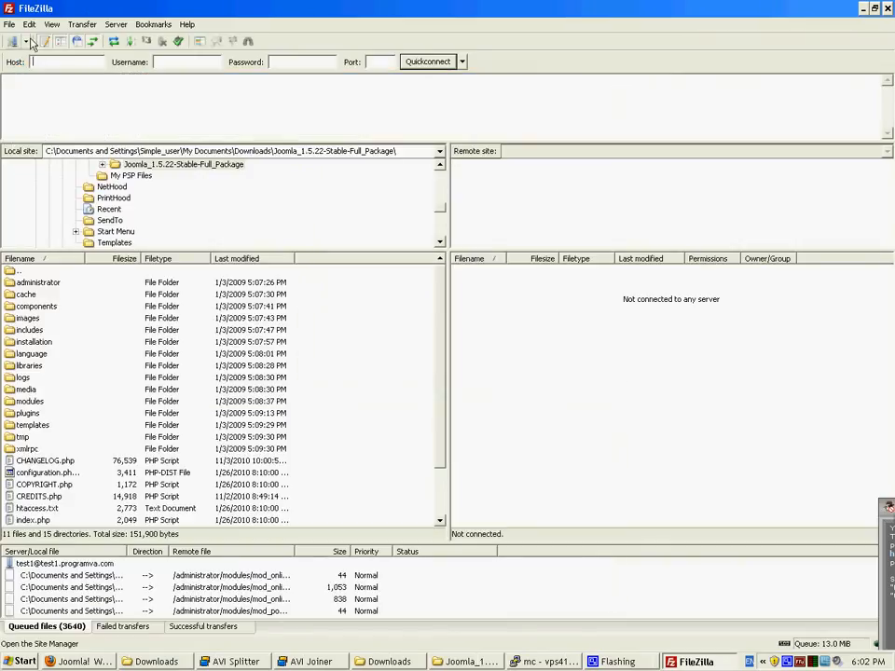
Step: Connect to the saved site svetaine1 and widen the remote Filename column
{"action": "left_click", "coordinate": [28, 41]}
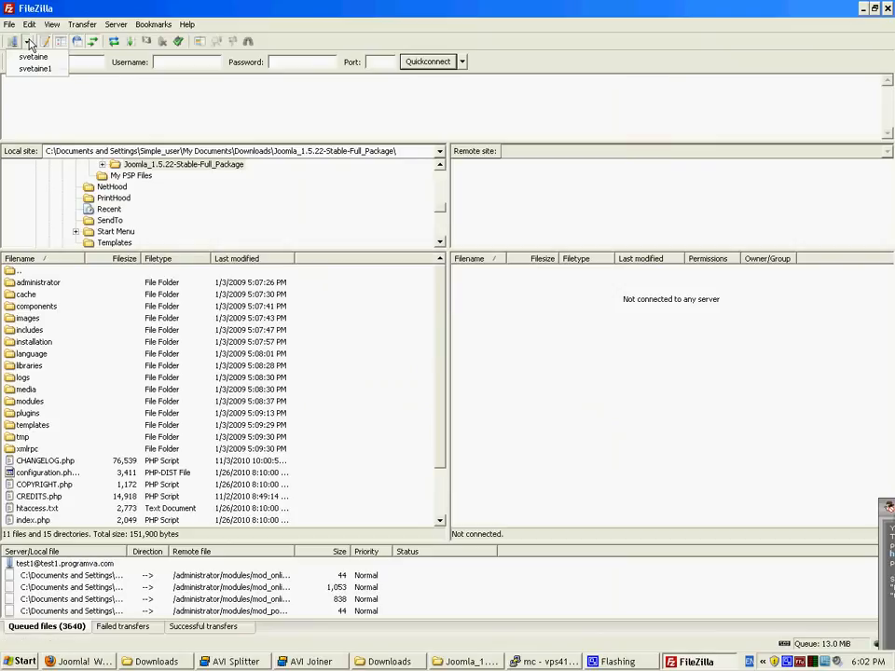
{"action": "left_click", "coordinate": [35, 69]}
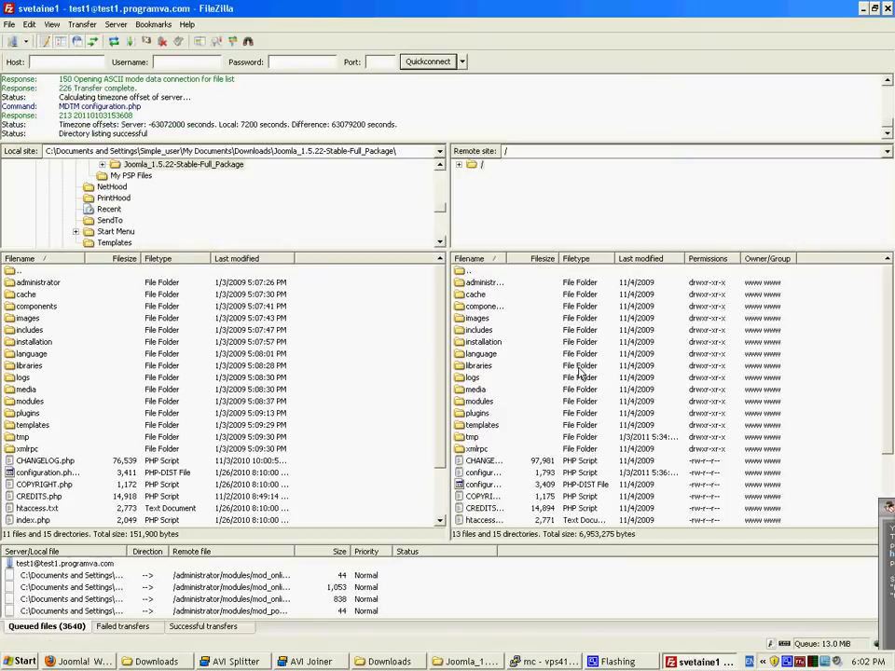
{"action": "left_click_drag", "start_coordinate": [503, 254], "coordinate": [668, 258]}
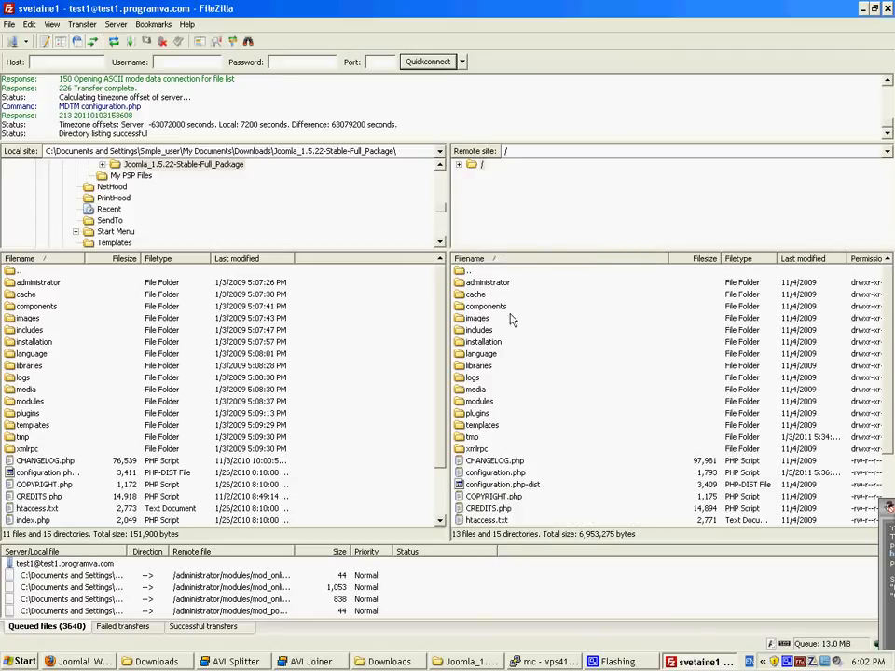
{"action": "left_click", "coordinate": [483, 342]}
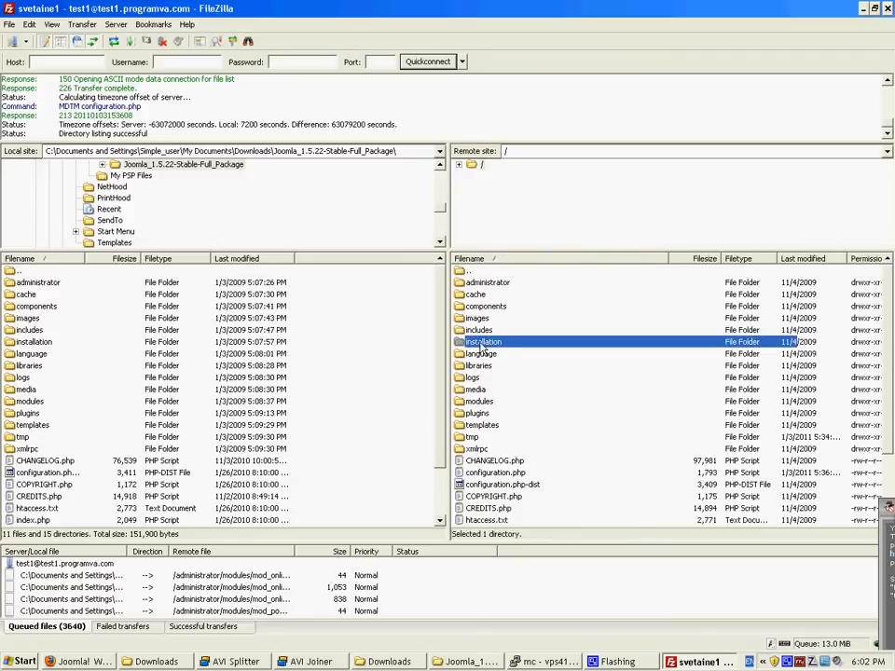
Step: Rename the remote installation folder to 31313installation by prefixing 31313
{"action": "double_click", "coordinate": [483, 344]}
{"action": "double_click", "coordinate": [473, 273]}
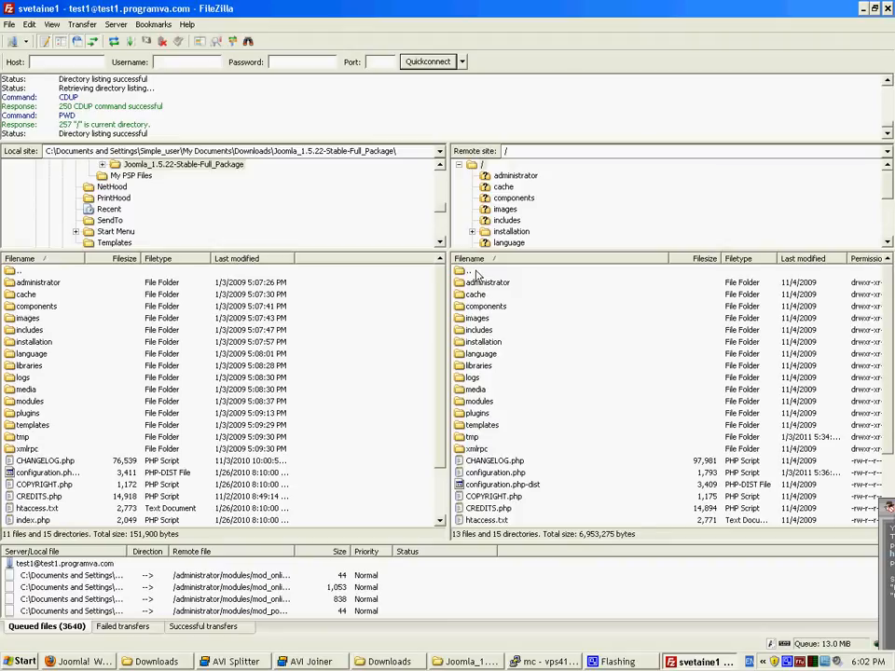
{"action": "right_click", "coordinate": [485, 345]}
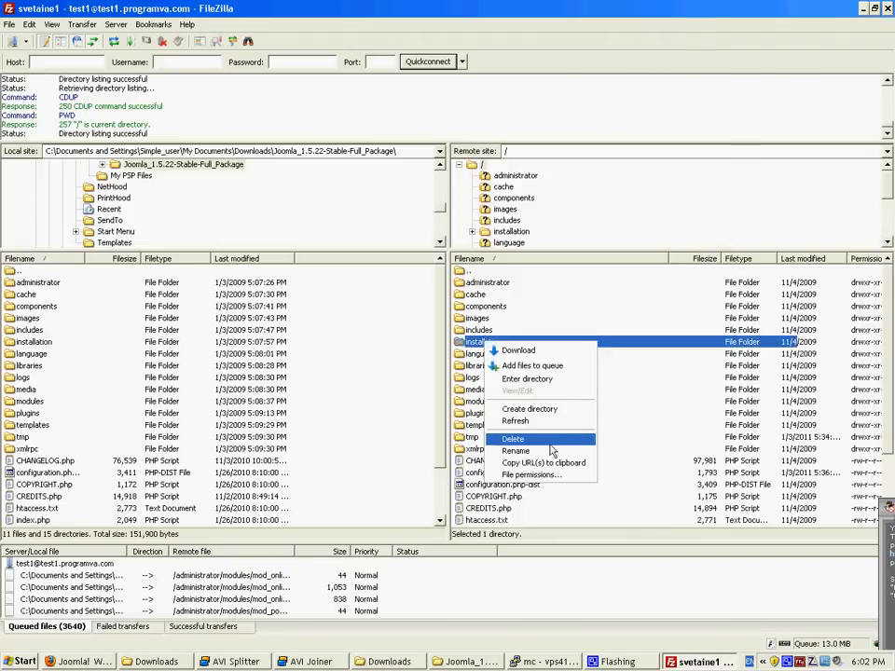
{"action": "left_click", "coordinate": [515, 450]}
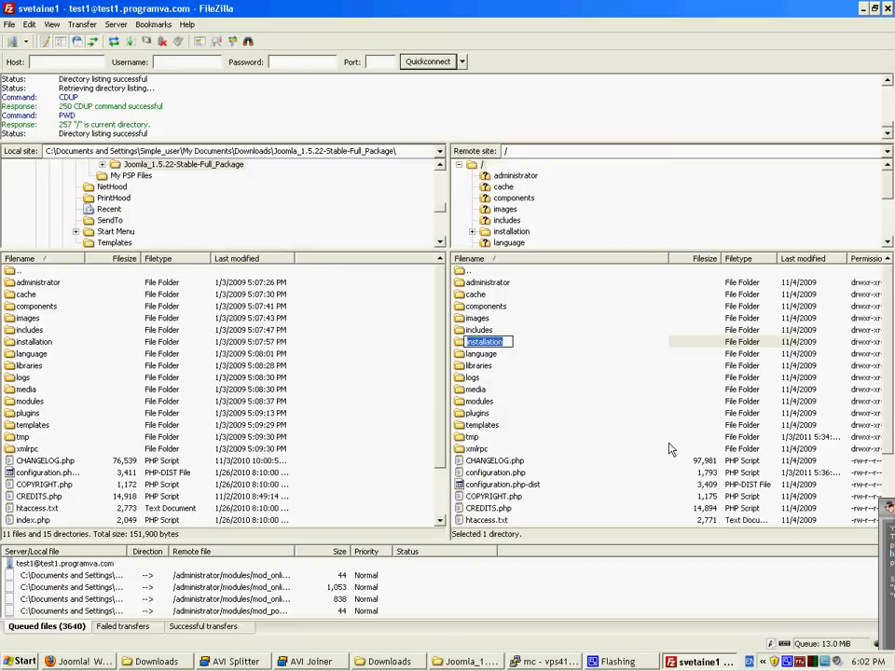
{"action": "key", "text": "Left"}
{"action": "key", "text": "Left"}
{"action": "key", "text": "Left"}
{"action": "key", "text": "Left"}
{"action": "key", "text": "Left"}
{"action": "key", "text": "Left"}
{"action": "type", "text": "31313"}
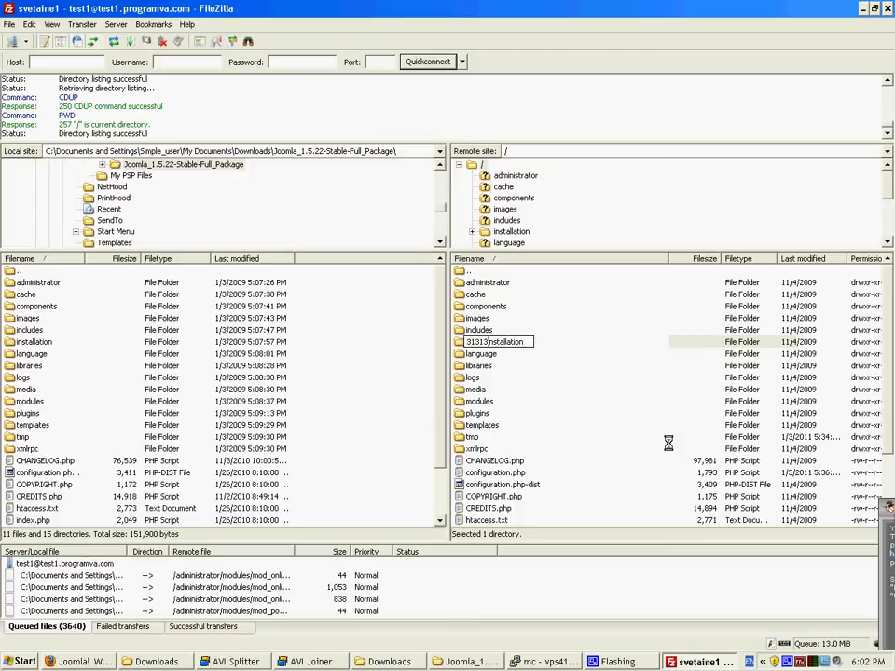
{"action": "key", "text": "Return"}
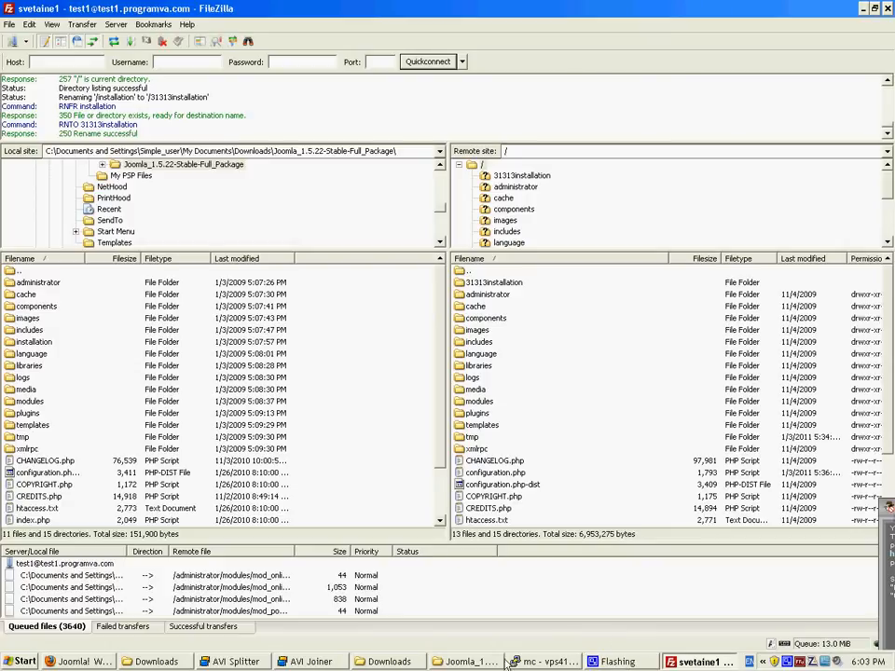
Step: Strip installation/index.php from the address to load the Mano svetaine front page at test1.programva.com
{"action": "left_click", "coordinate": [82, 661]}
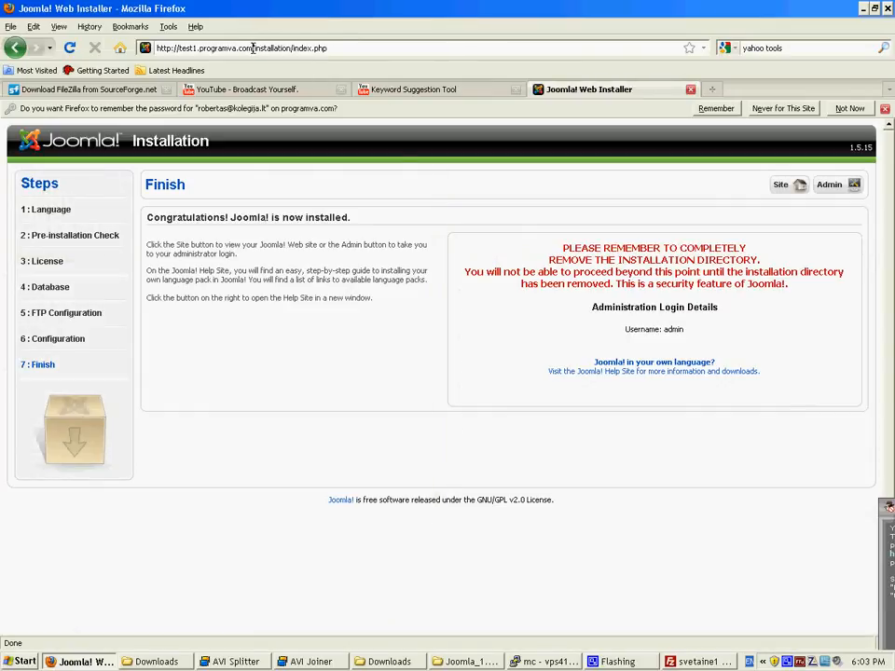
{"action": "left_click_drag", "start_coordinate": [253, 47], "coordinate": [495, 51]}
{"action": "key", "text": "BackSpace"}
{"action": "key", "text": "Return"}
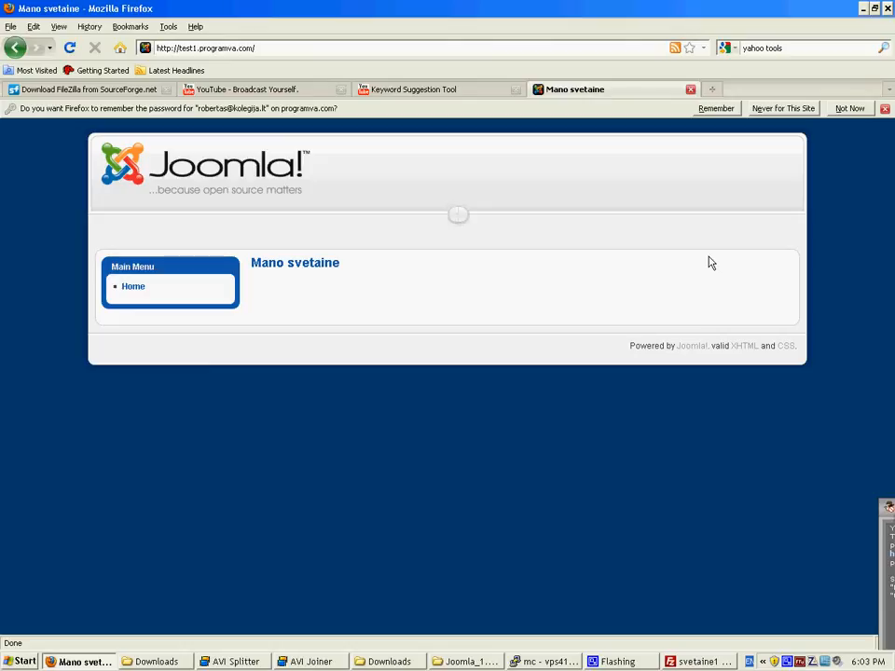
Step: Load test1.programva.com/administrator to reach the Joomla administration login
{"action": "left_click", "coordinate": [360, 47]}
{"action": "left_click", "coordinate": [441, 50]}
{"action": "type", "text": "administrator"}
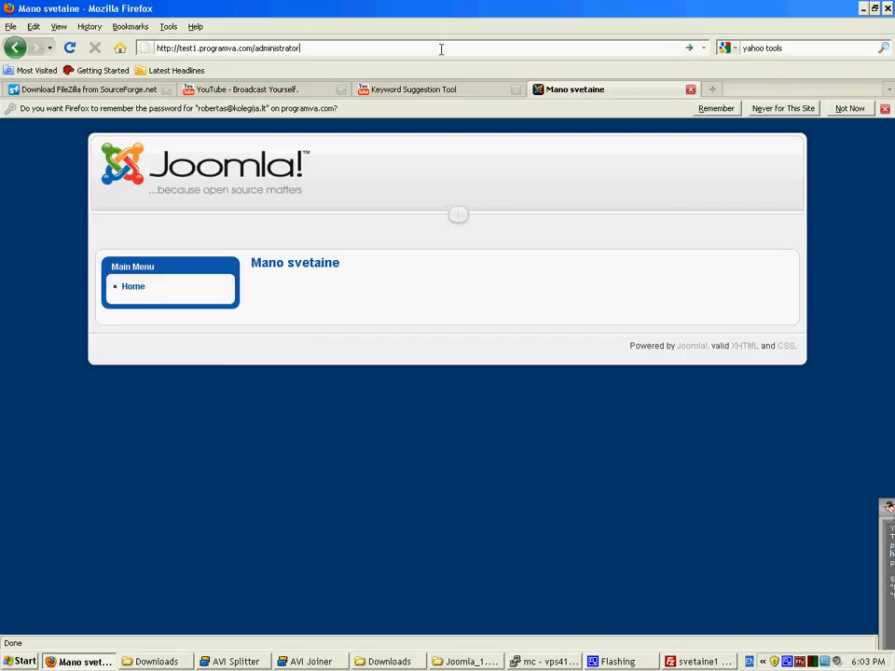
{"action": "key", "text": "Return"}
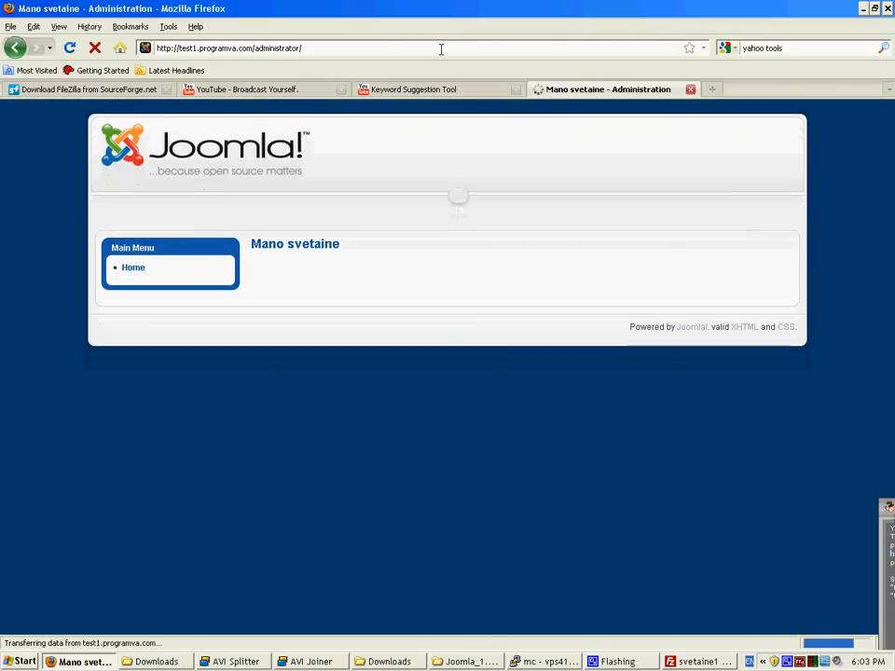